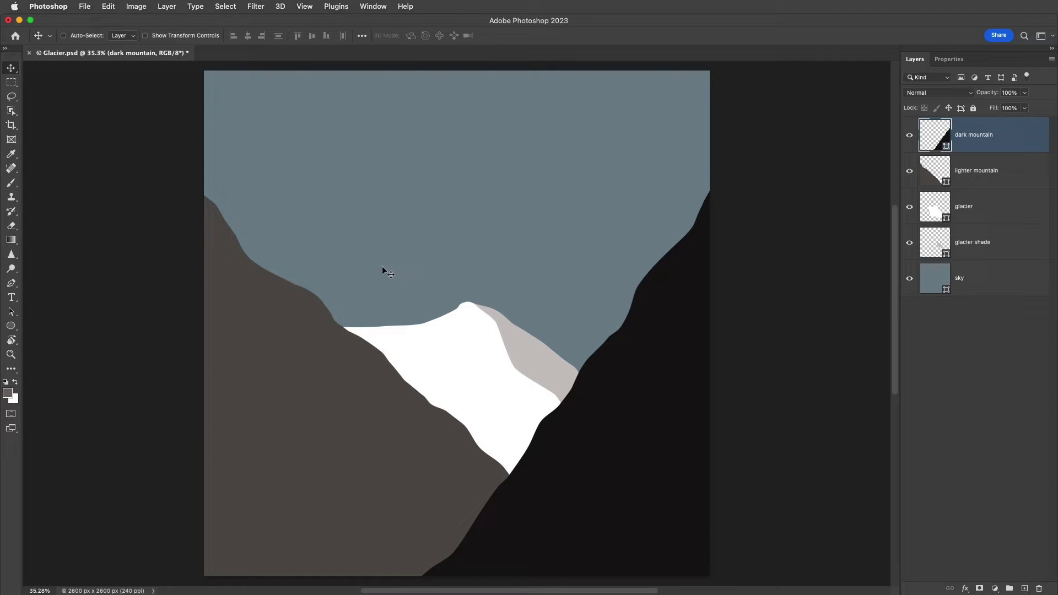
Type MOUNTAIN at the top of the sky and drag the text box into the upper sky
key(t)
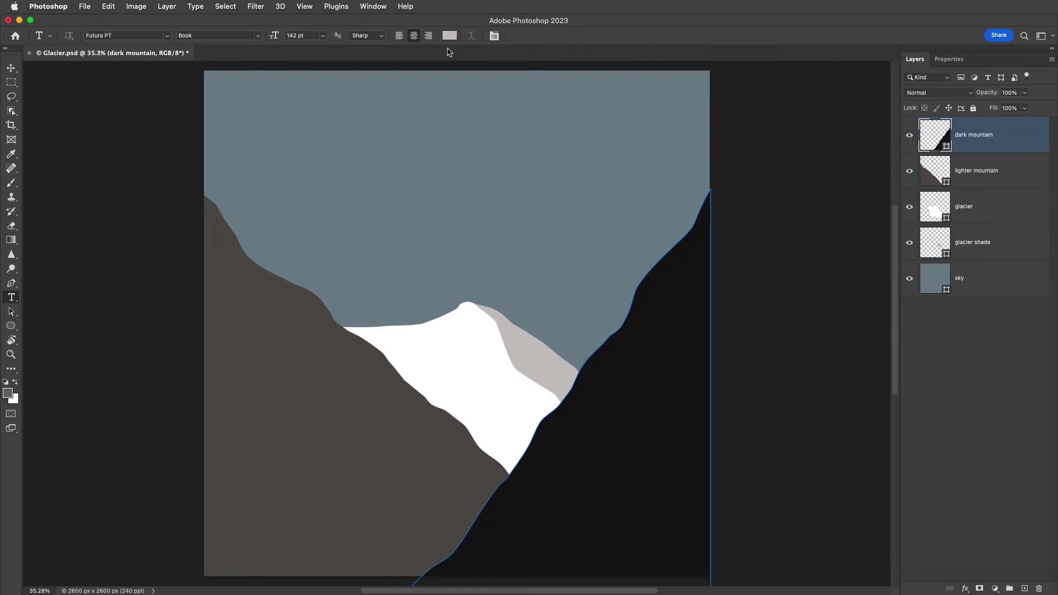
click(305, 159)
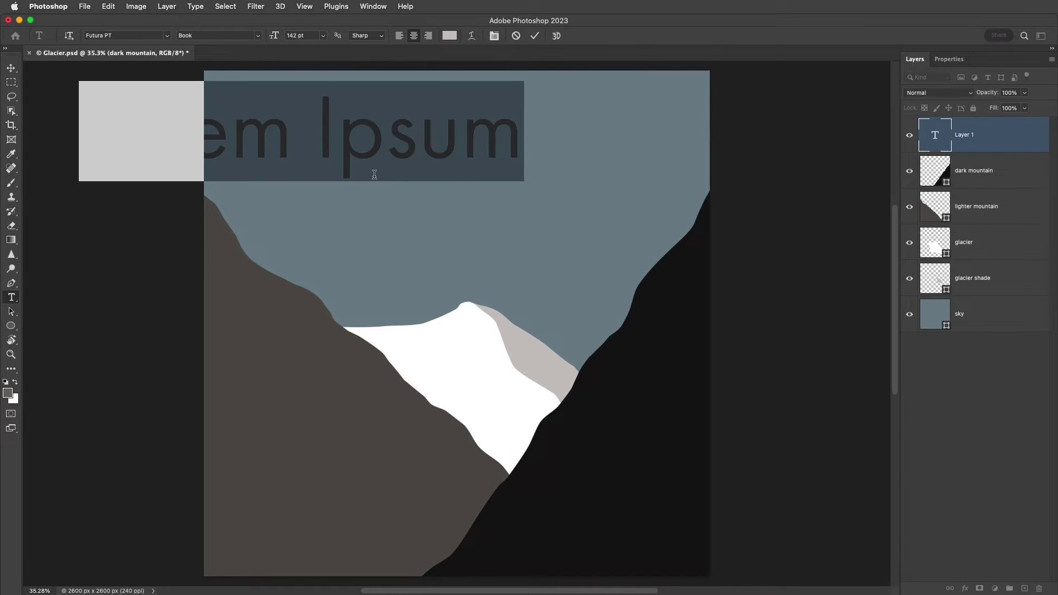
text(MOU)
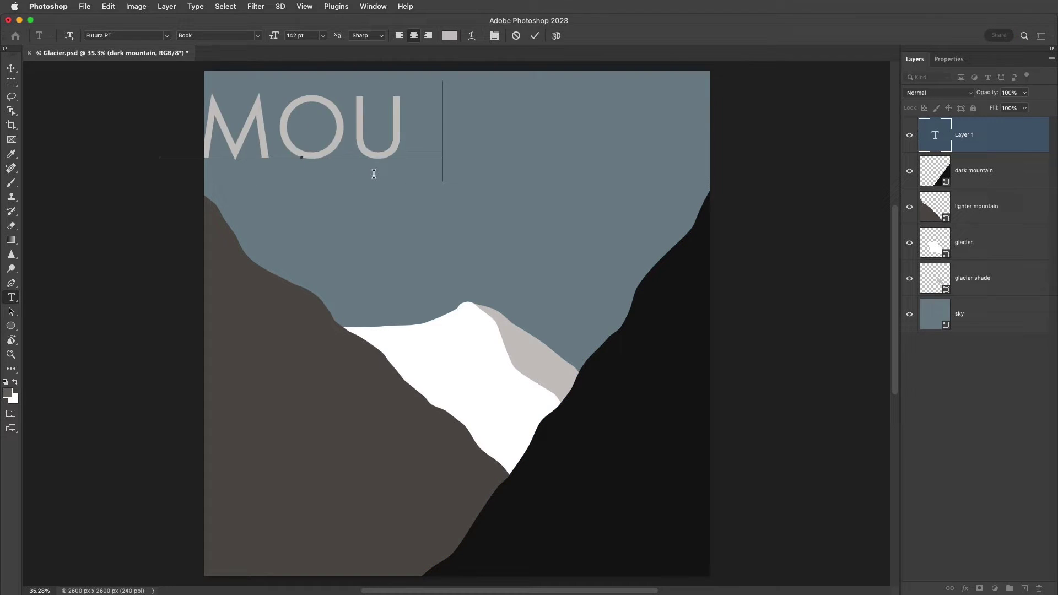
text(NTAIN)
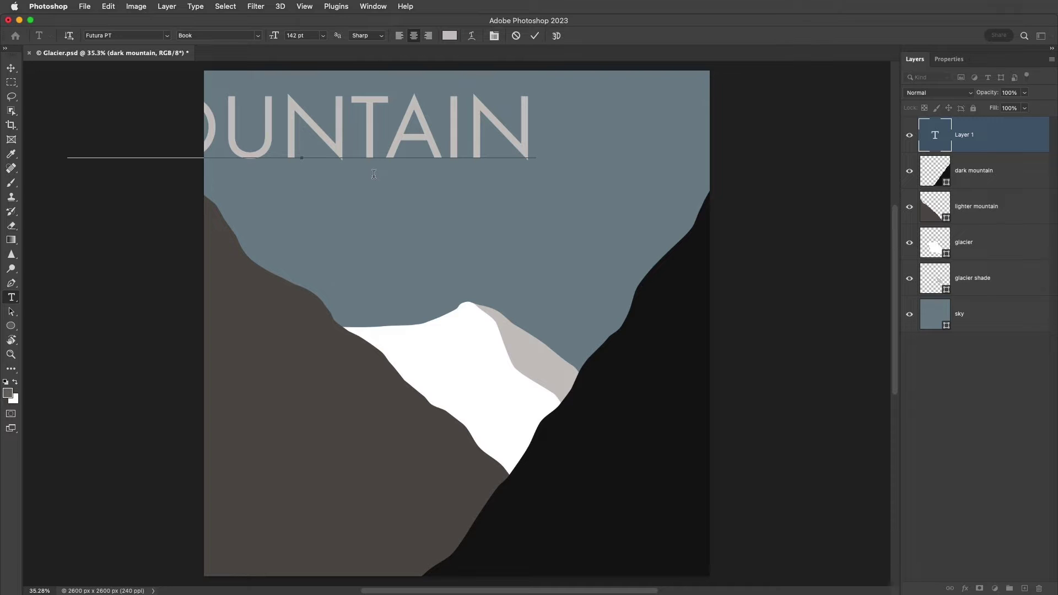
key(super)
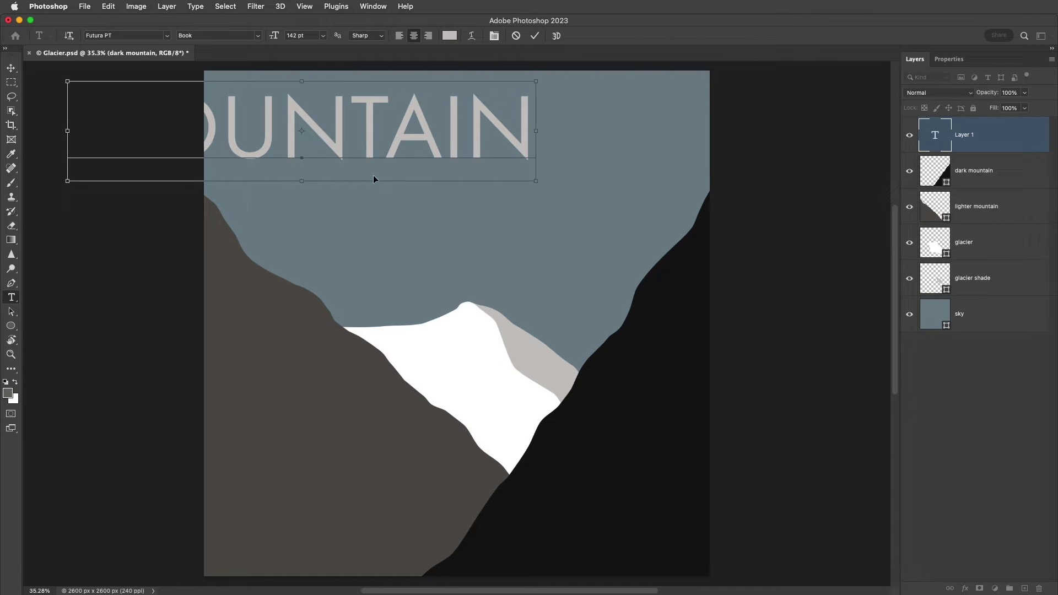
drag(371, 174, 517, 196)
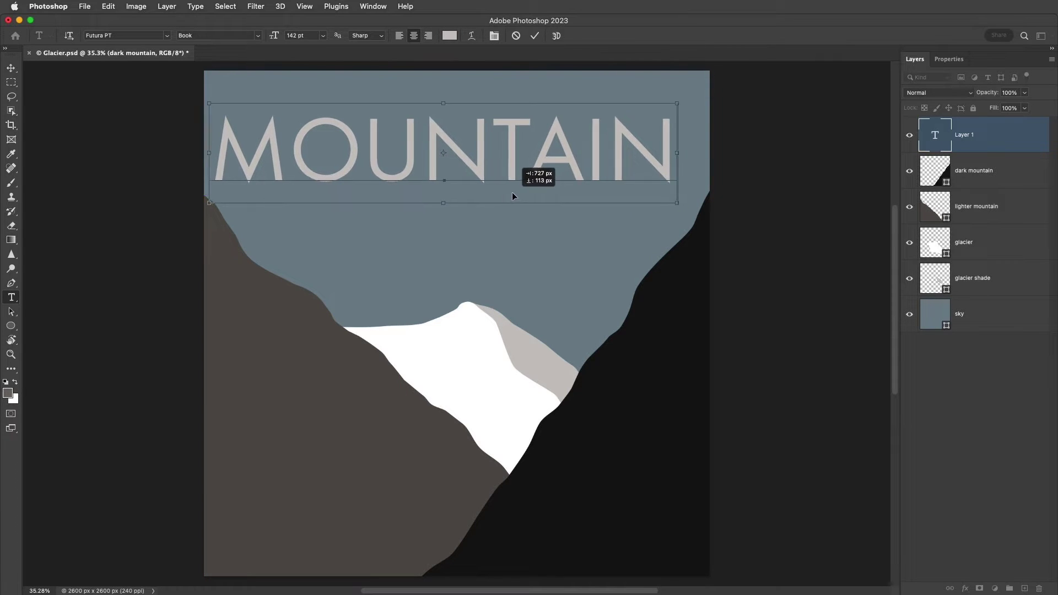
drag(517, 195, 520, 186)
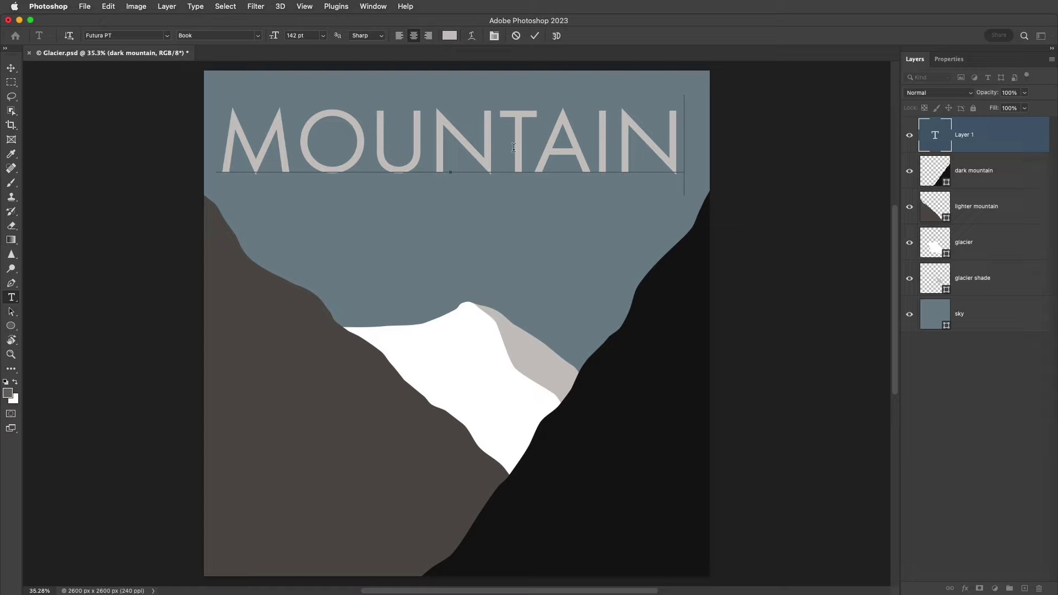
Commit the MOUNTAIN text, then shift the layer slightly right to centre it
click(535, 36)
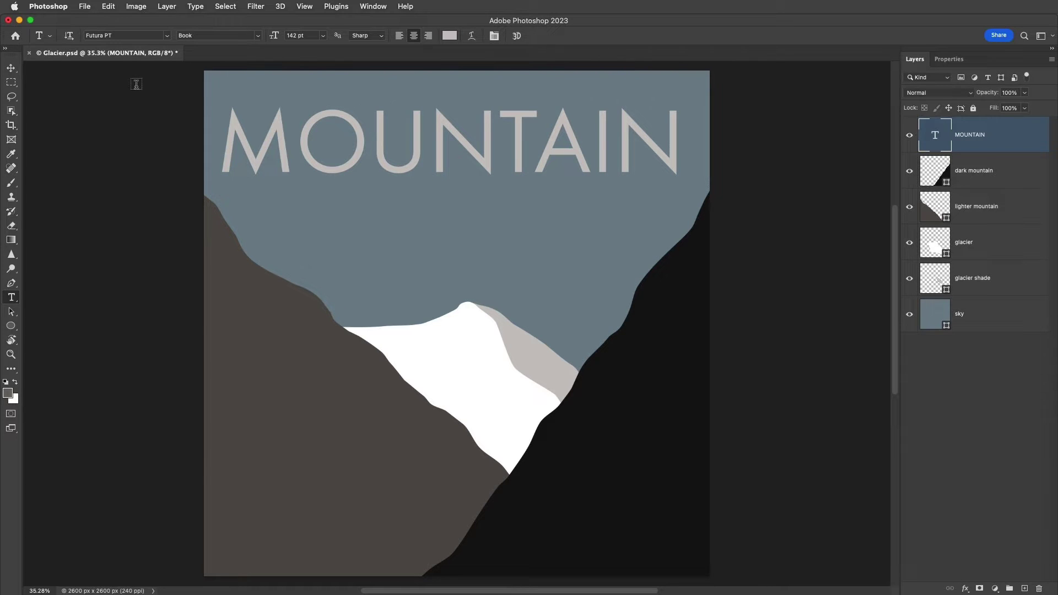
click(12, 70)
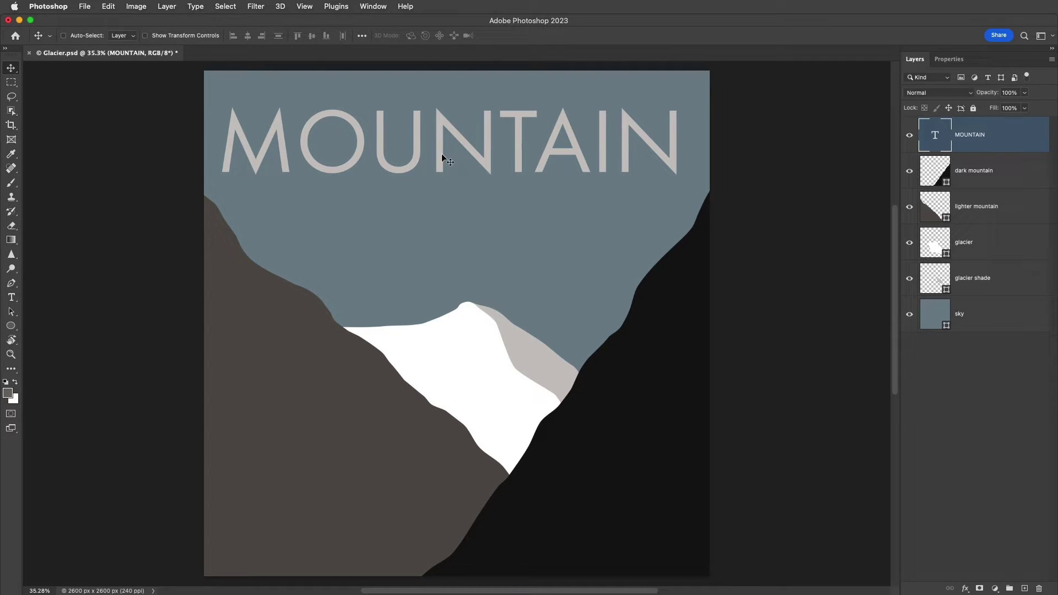
drag(442, 154, 449, 161)
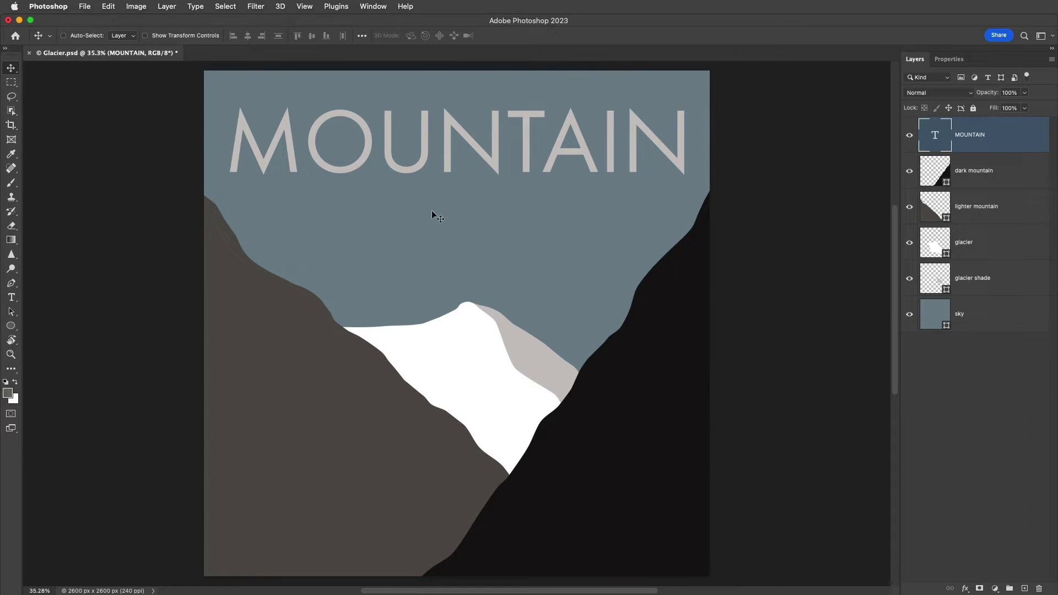
Duplicate the MOUNTAIN layer, hide the top copy and select the lower copy
key(ctrl+j)
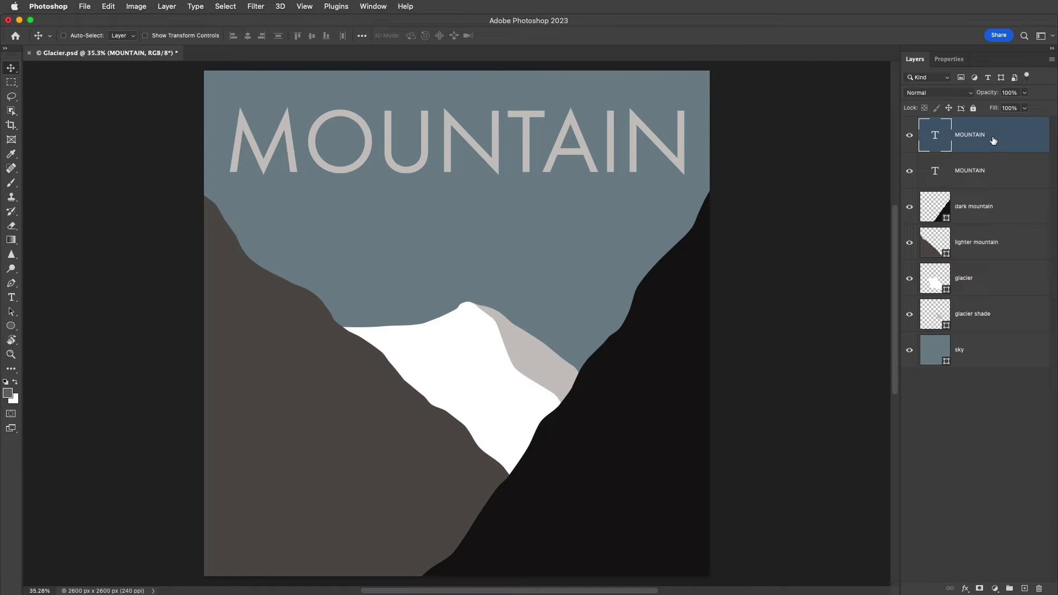
click(1051, 60)
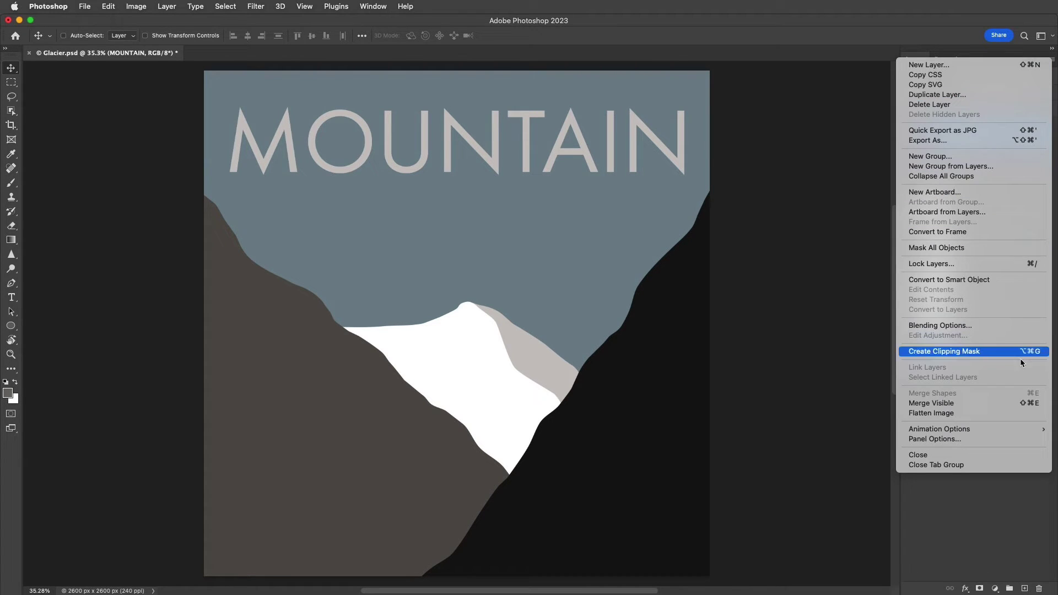
click(1005, 438)
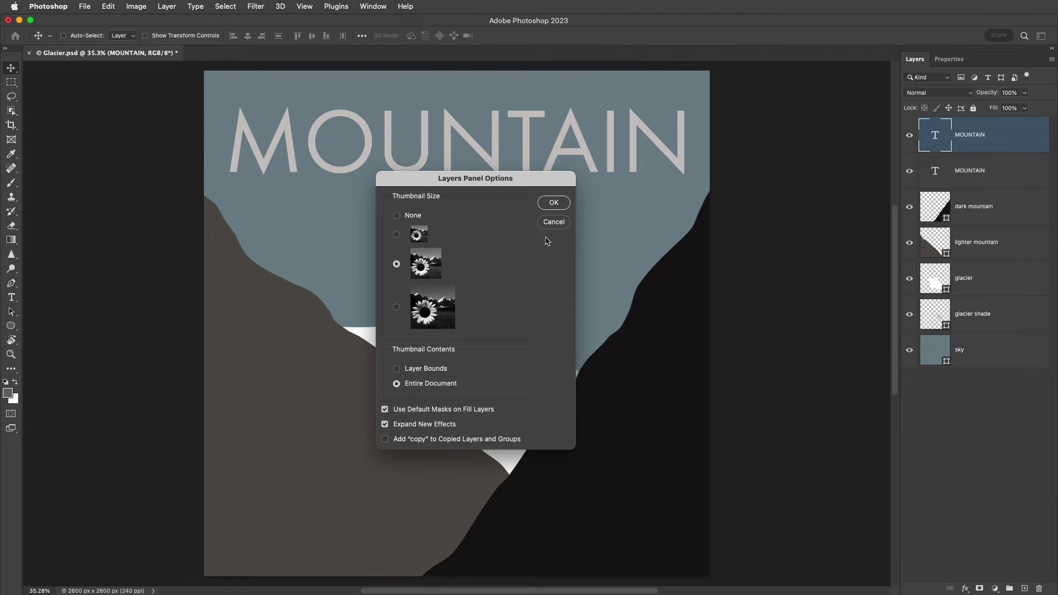
click(555, 203)
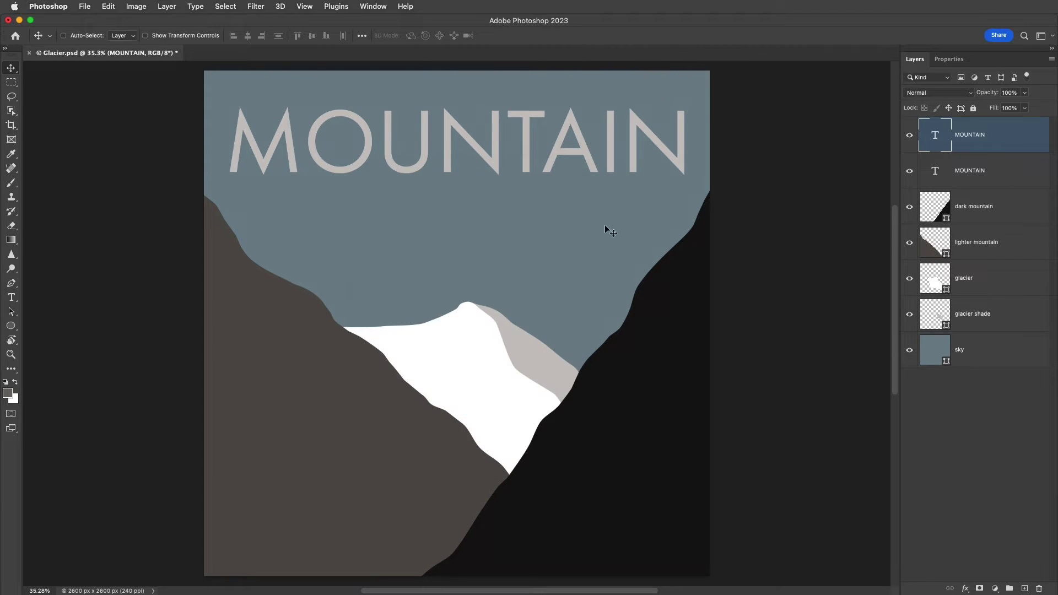
click(910, 135)
click(981, 173)
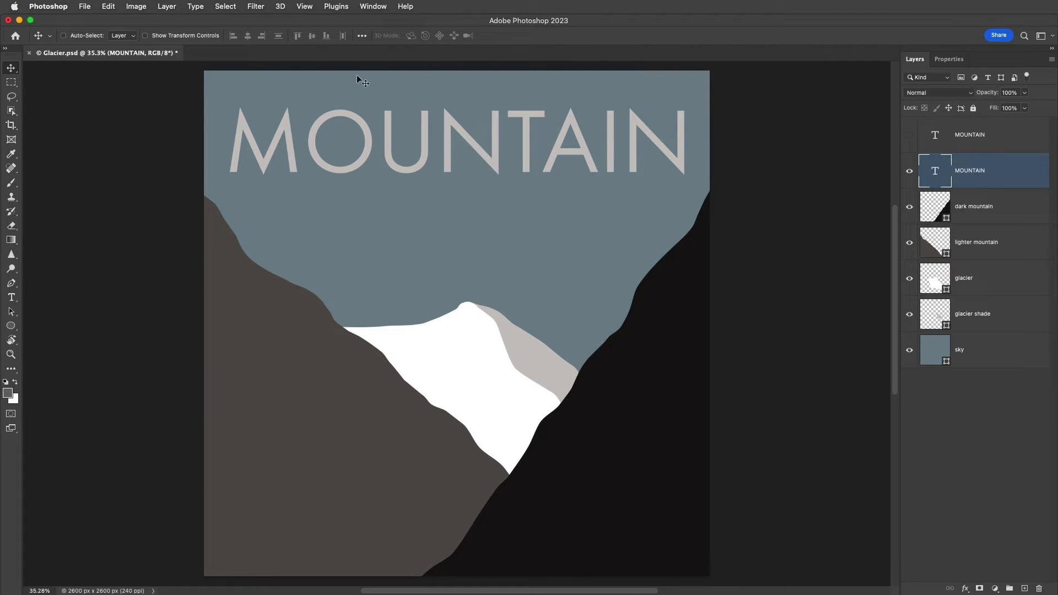
Convert the lower MOUNTAIN text layer to a shape with Type > Convert to Shape
click(196, 8)
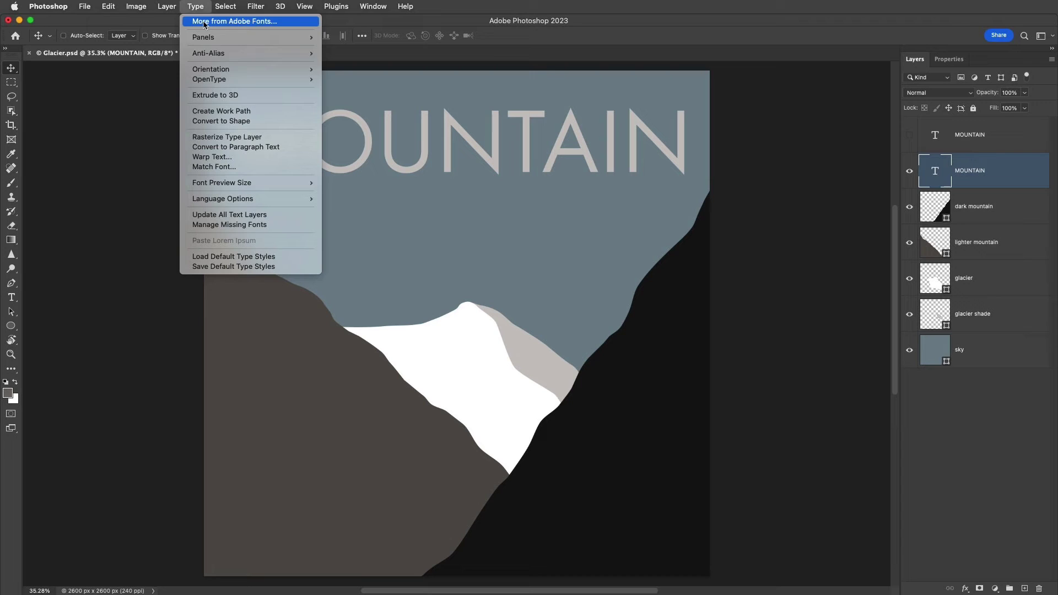
click(256, 121)
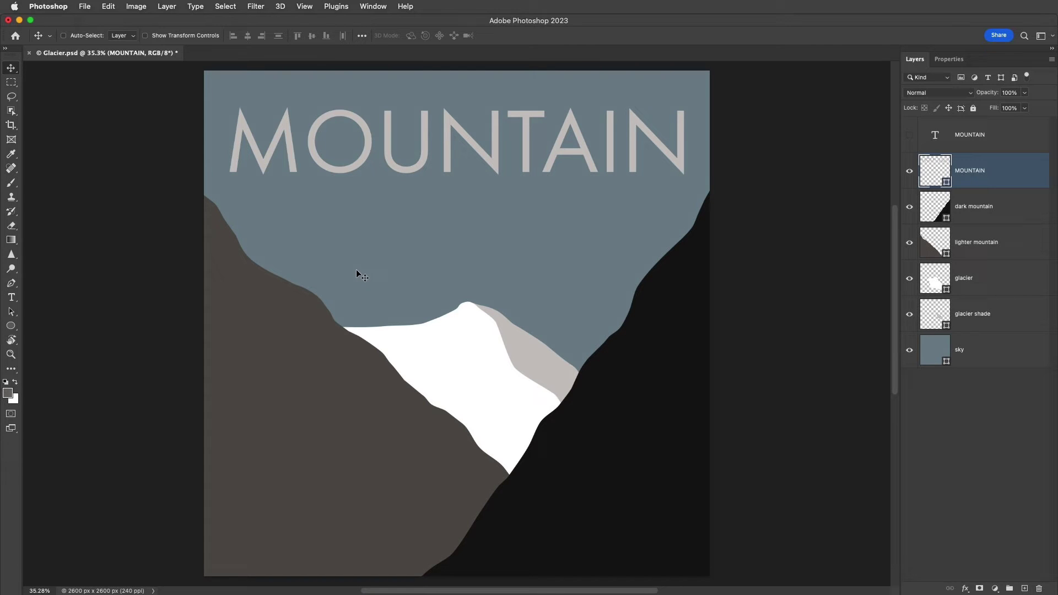
Try moving the O letter down with the Path Selection tool, then undo it
click(11, 311)
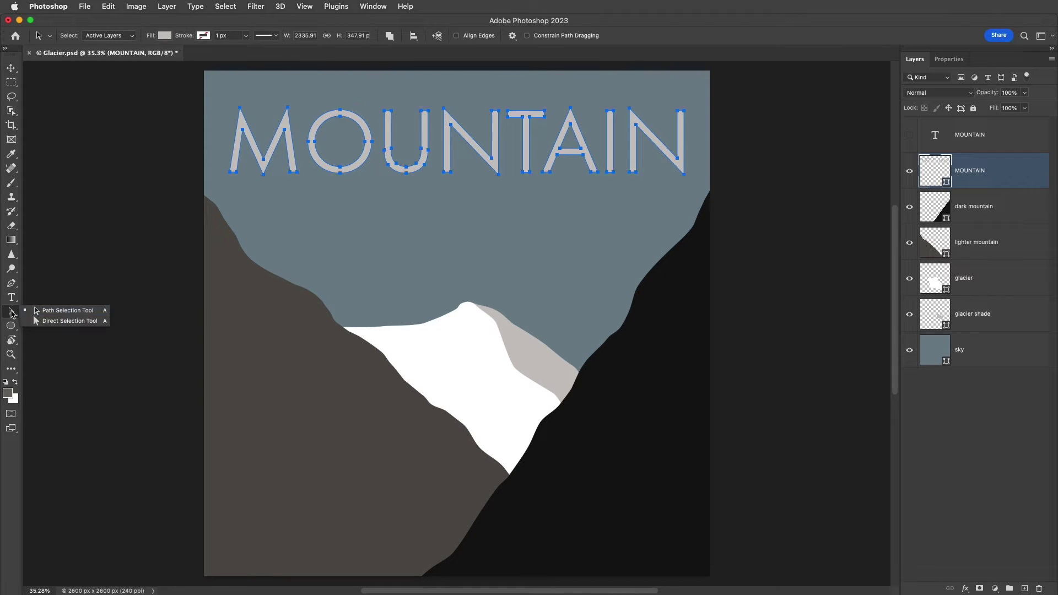
click(67, 313)
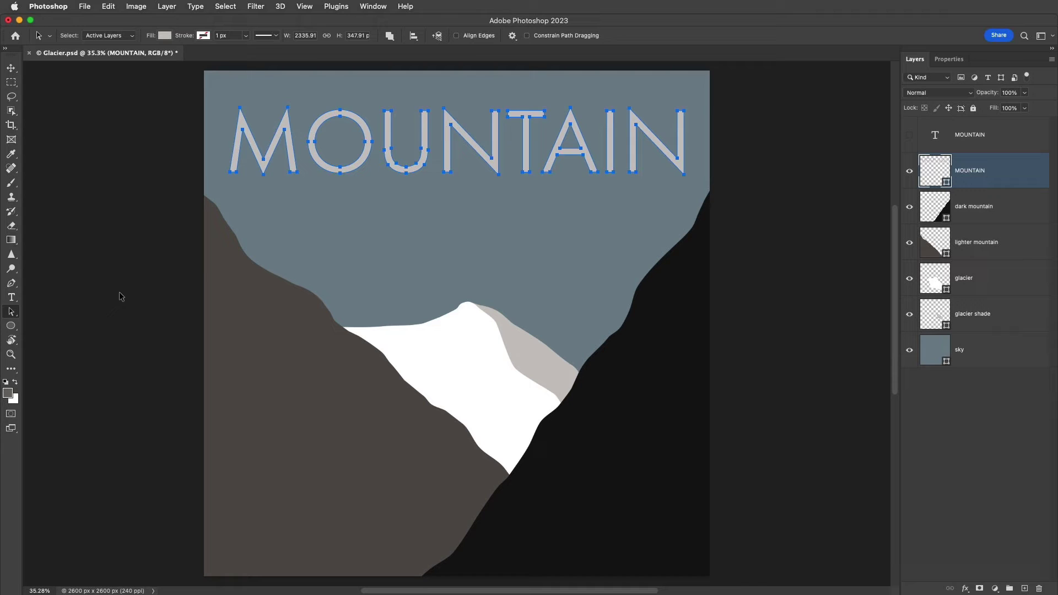
click(328, 209)
drag(357, 164, 347, 250)
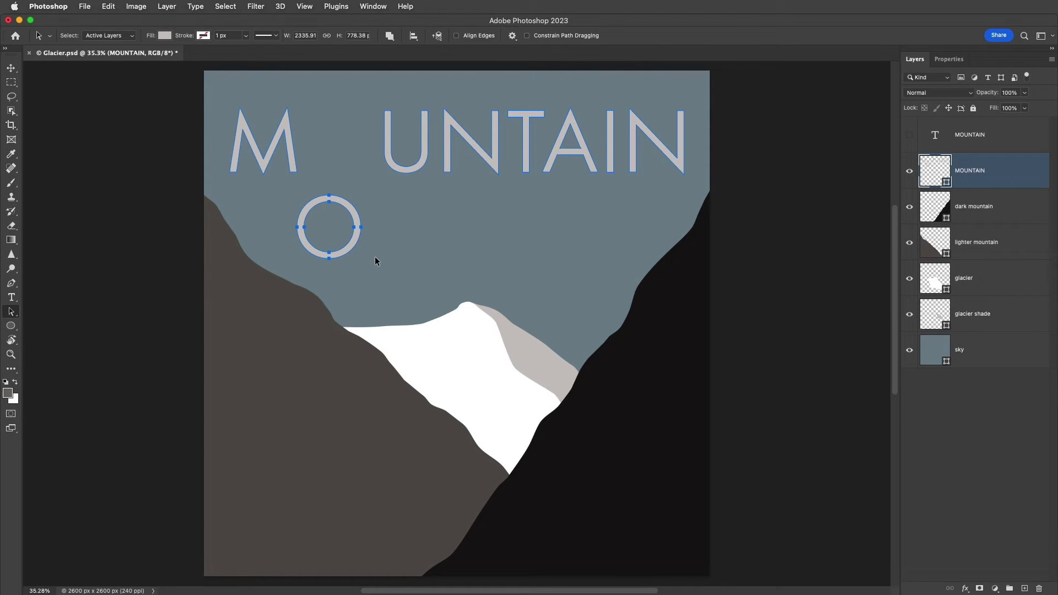
key(ctrl+z)
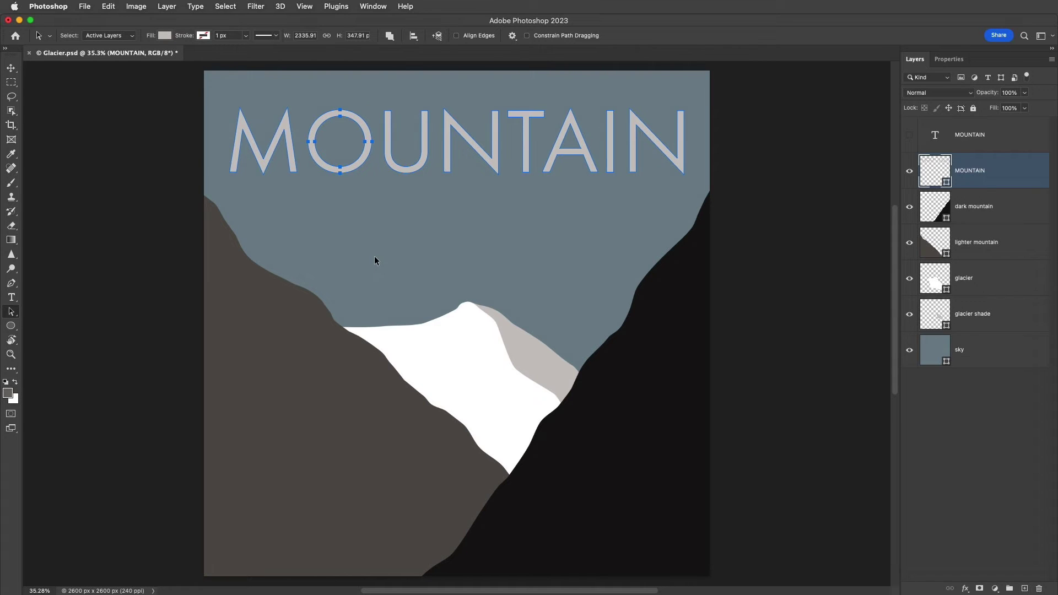
Switch to the Direct Selection Tool and zoom in on the title
right_click(11, 314)
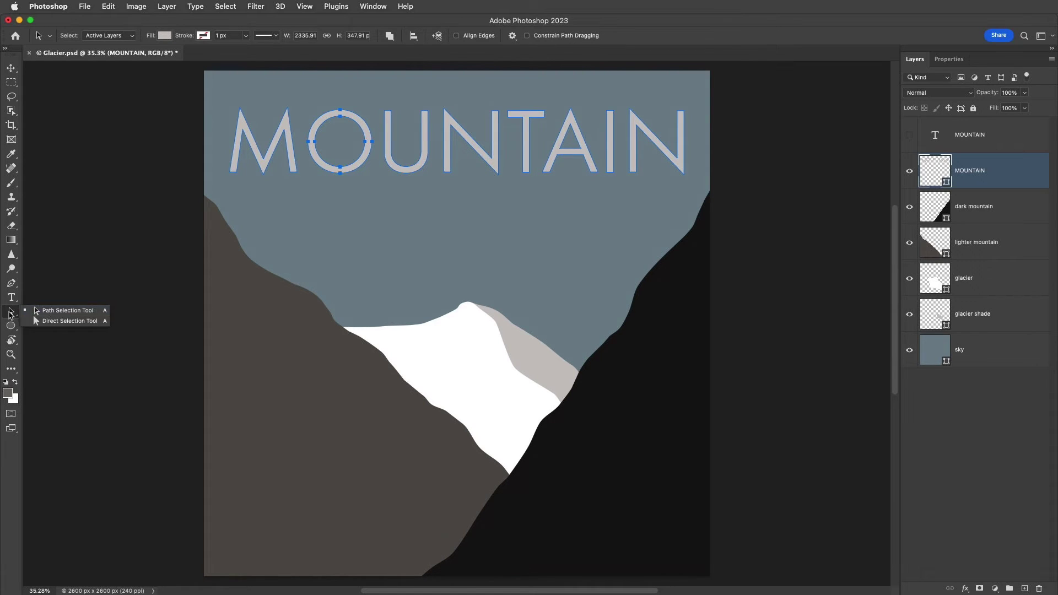
click(58, 321)
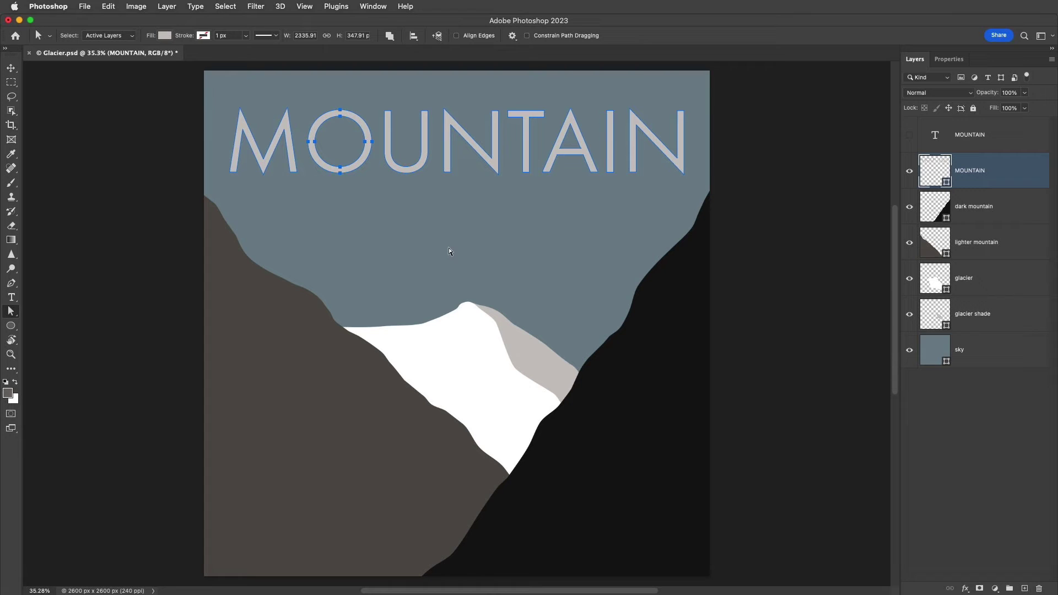
key(ctrl+plus)
key(ctrl+plus)
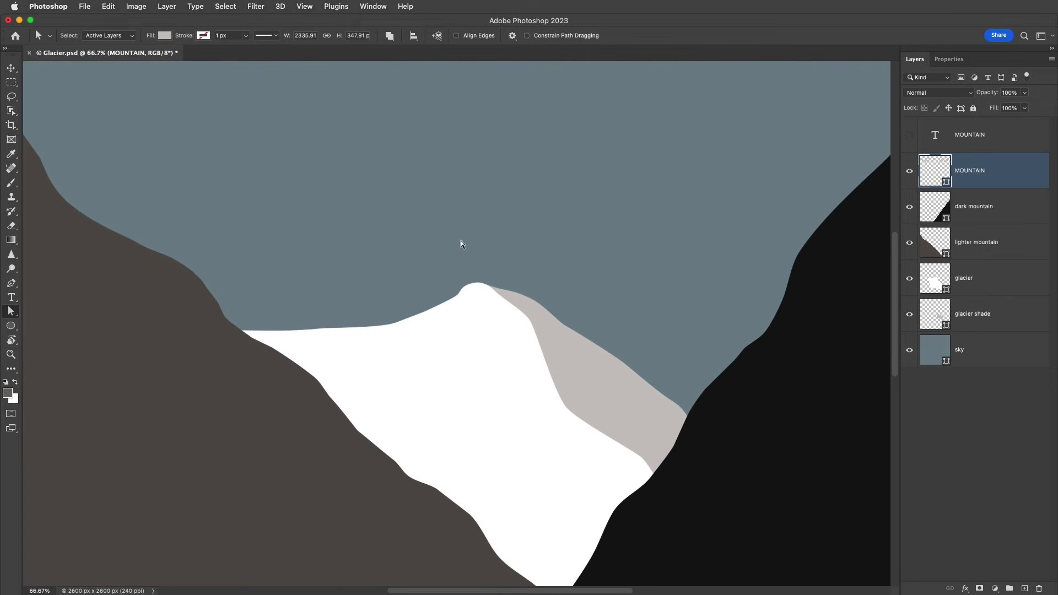
scroll(524, 247, up, 3)
scroll(524, 247, up, 3)
scroll(525, 247, up, 2)
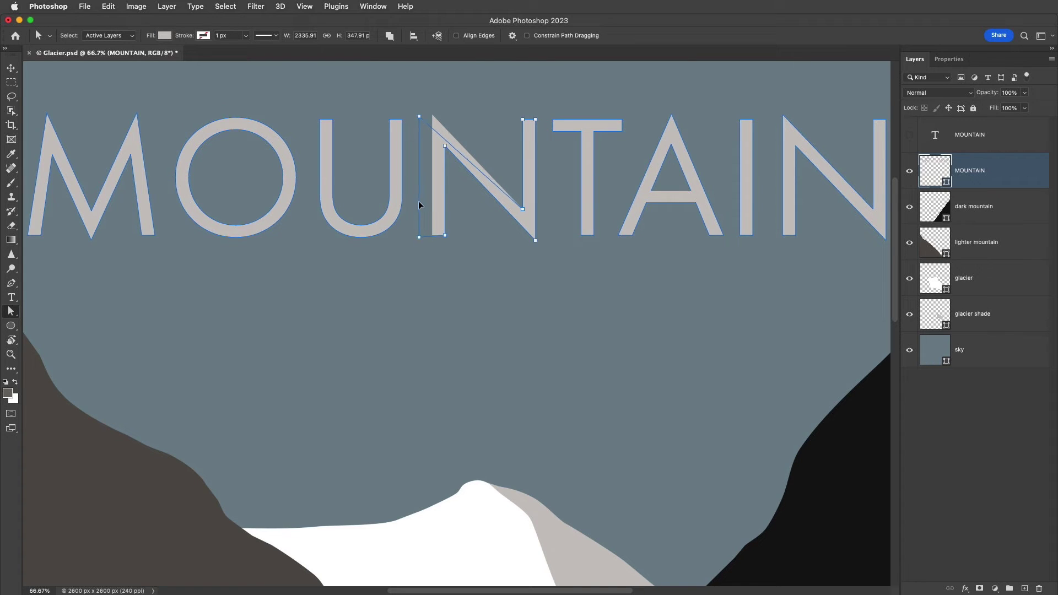
mouse_move(433, 204)
mouse_down()
mouse_move(418, 243)
mouse_move(415, 198)
mouse_up()
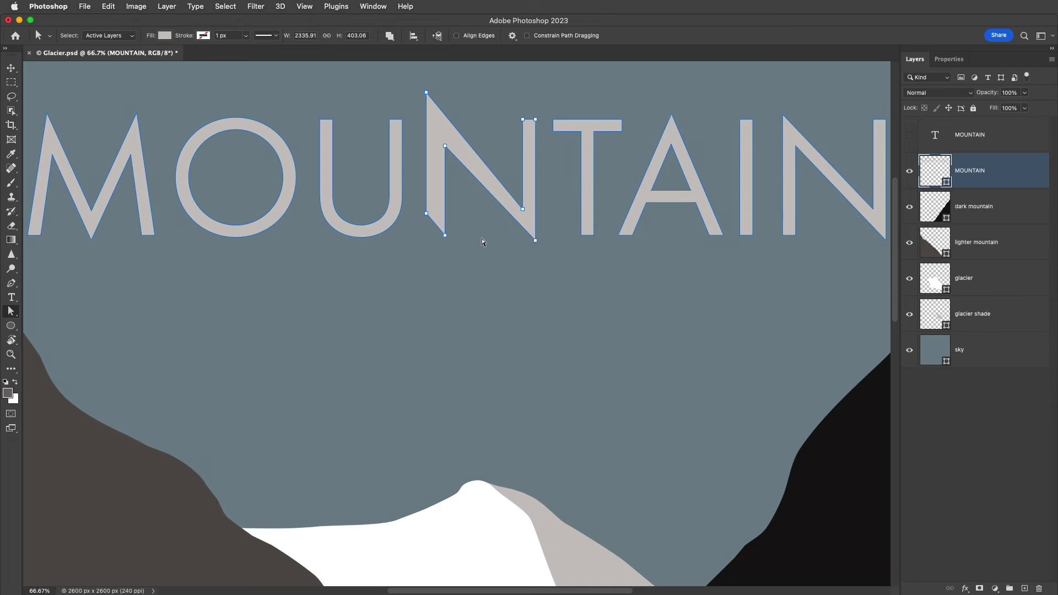
key(super+z)
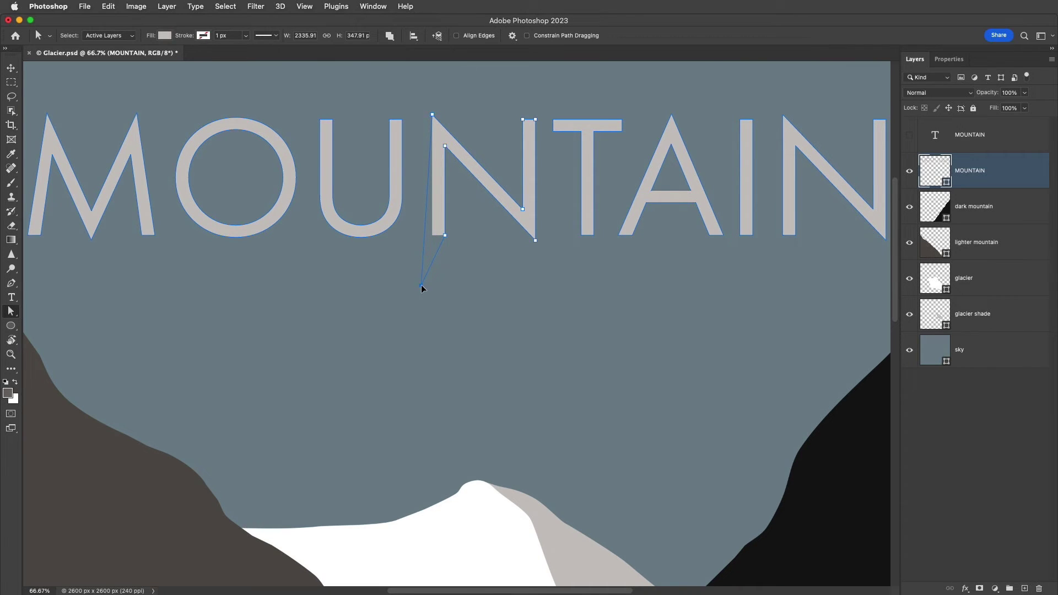
drag(434, 239, 422, 288)
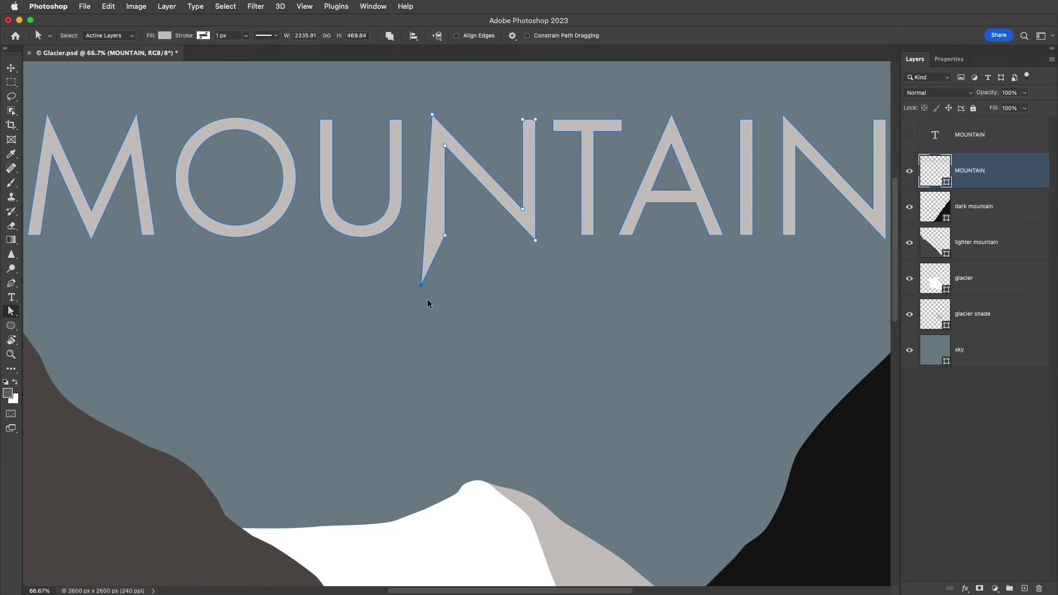
key(super+z)
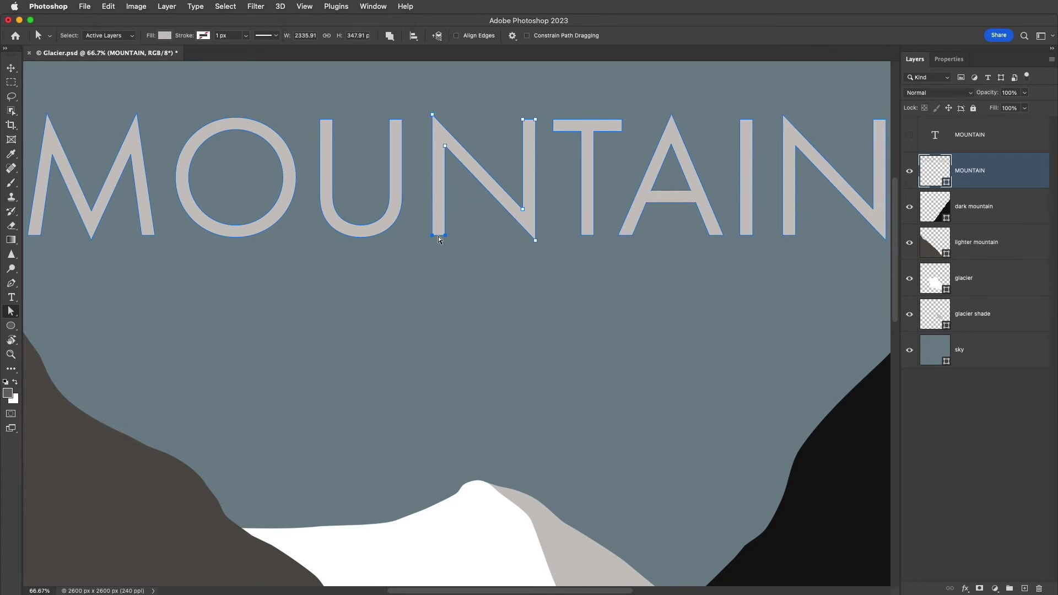
Drag the N's bottom-left anchors down to the glacier peak and its top-right anchors above the canvas
drag(438, 240, 437, 378)
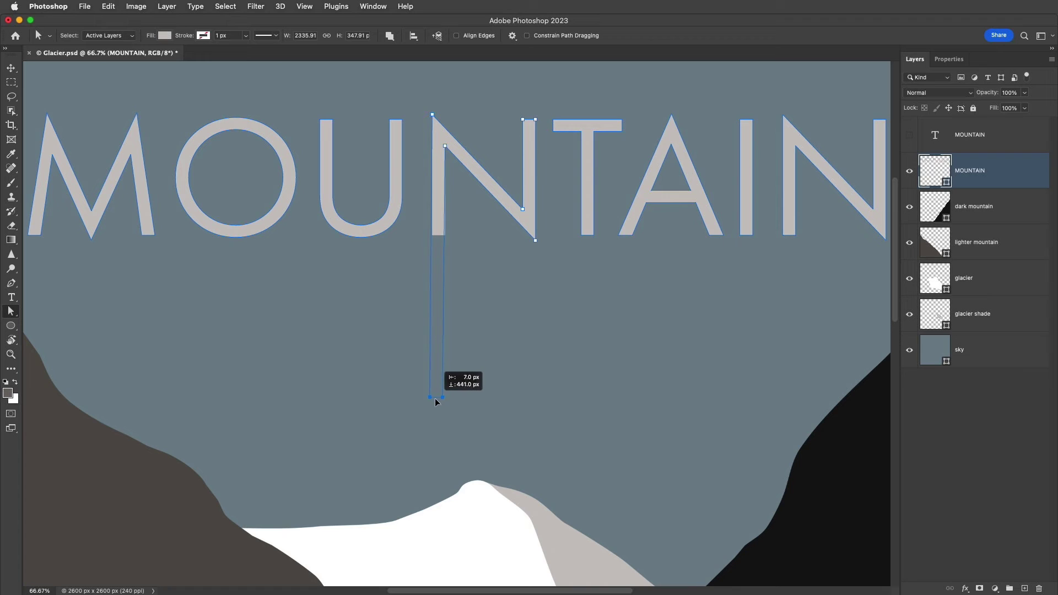
drag(436, 379, 432, 522)
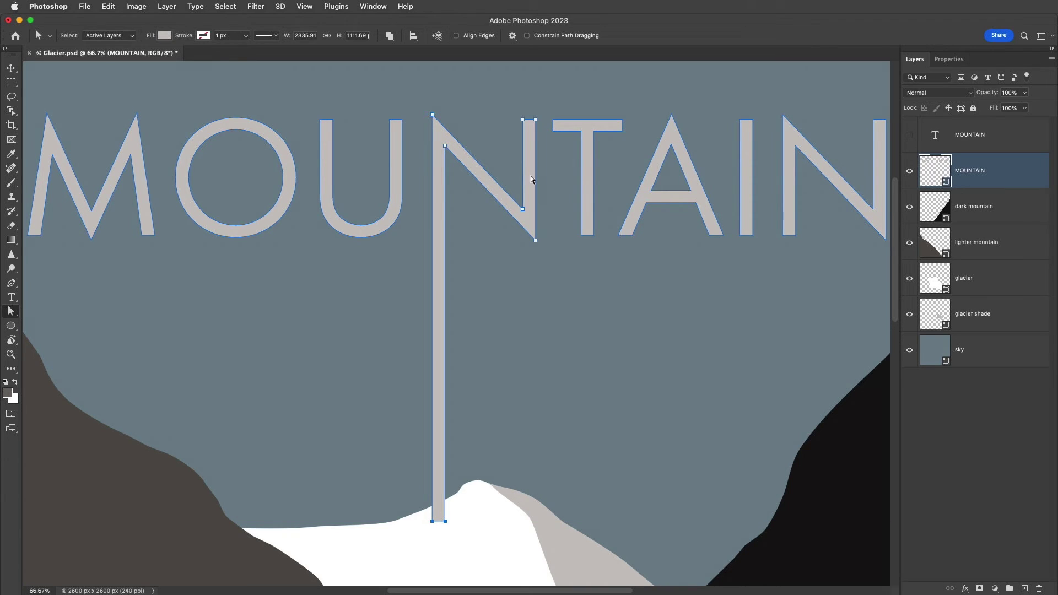
drag(530, 122, 530, 79)
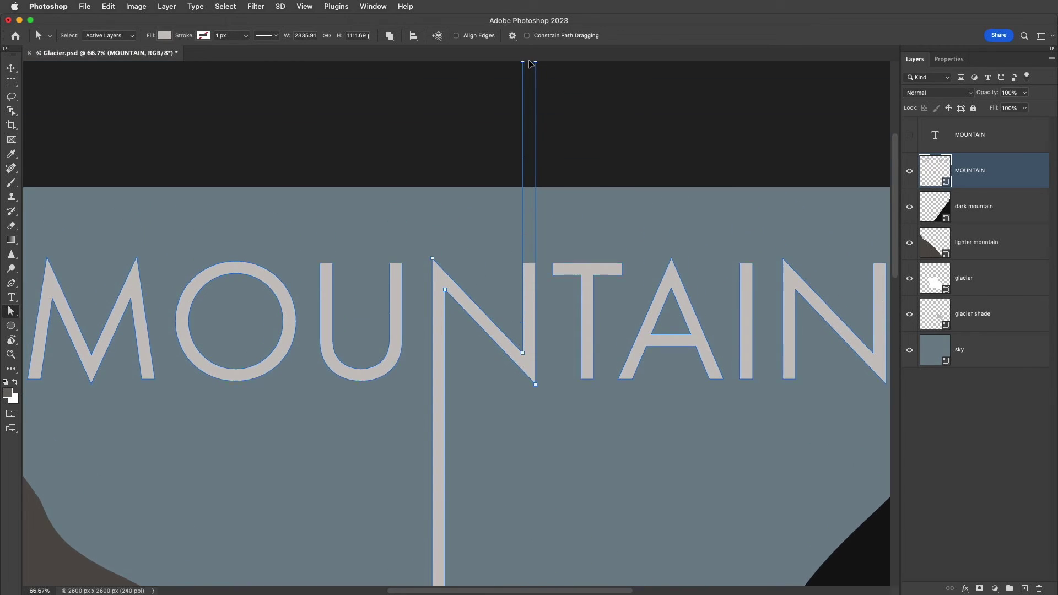
drag(530, 79, 530, 198)
scroll(530, 199, down, 2)
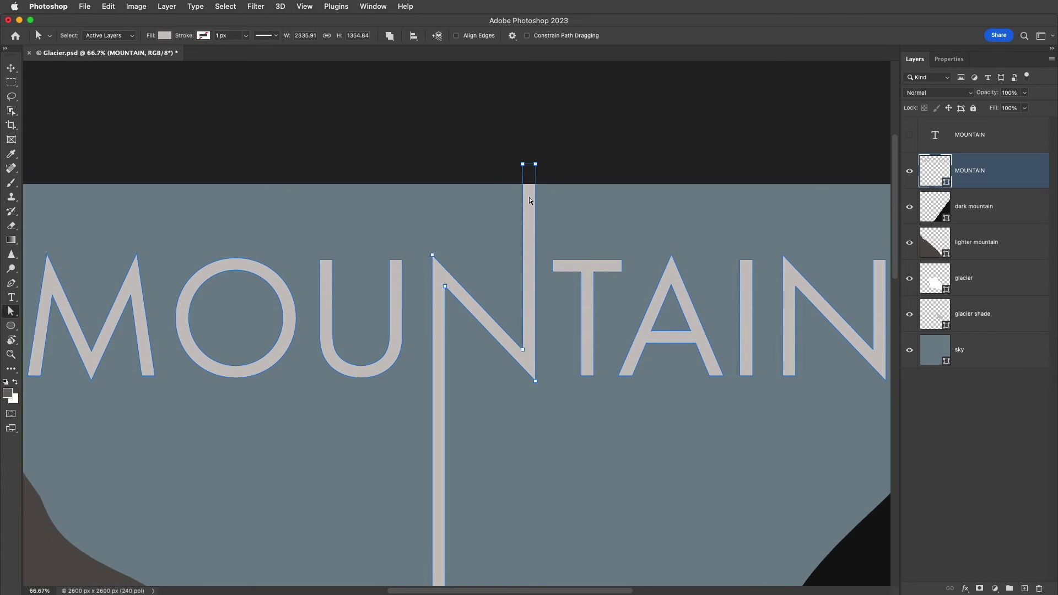
scroll(530, 201, down, 2)
scroll(530, 200, down, 2)
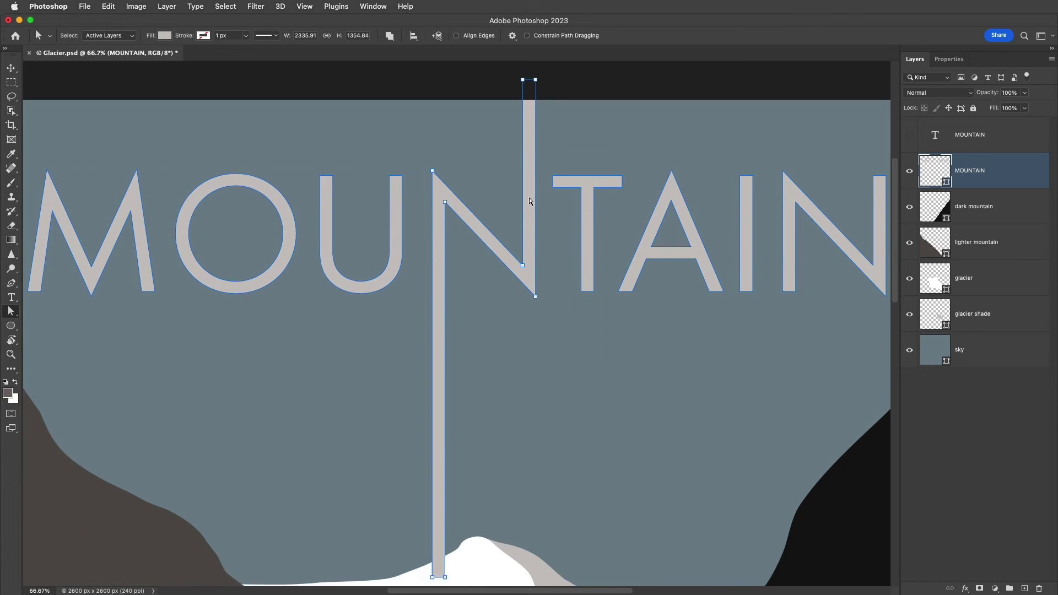
scroll(529, 203, down, 2)
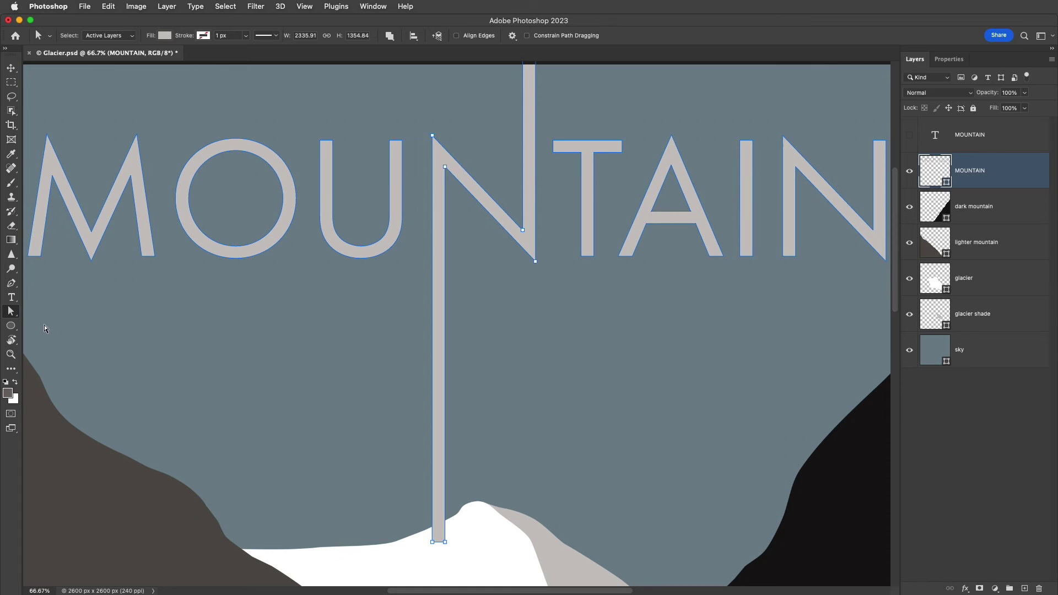
click(11, 283)
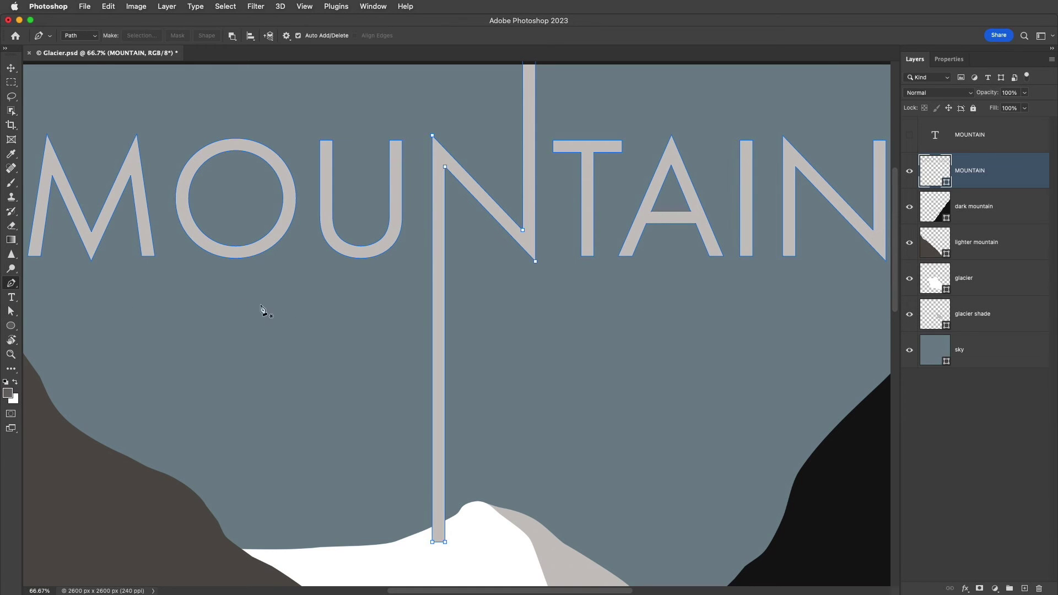
click(432, 304)
drag(433, 307, 352, 306)
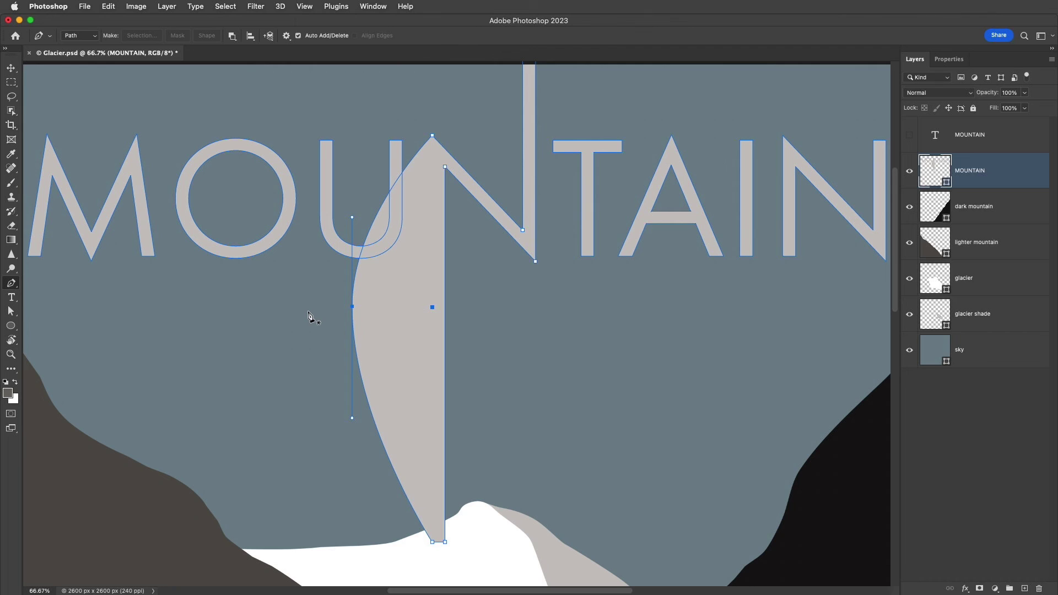
key(ctrl+z)
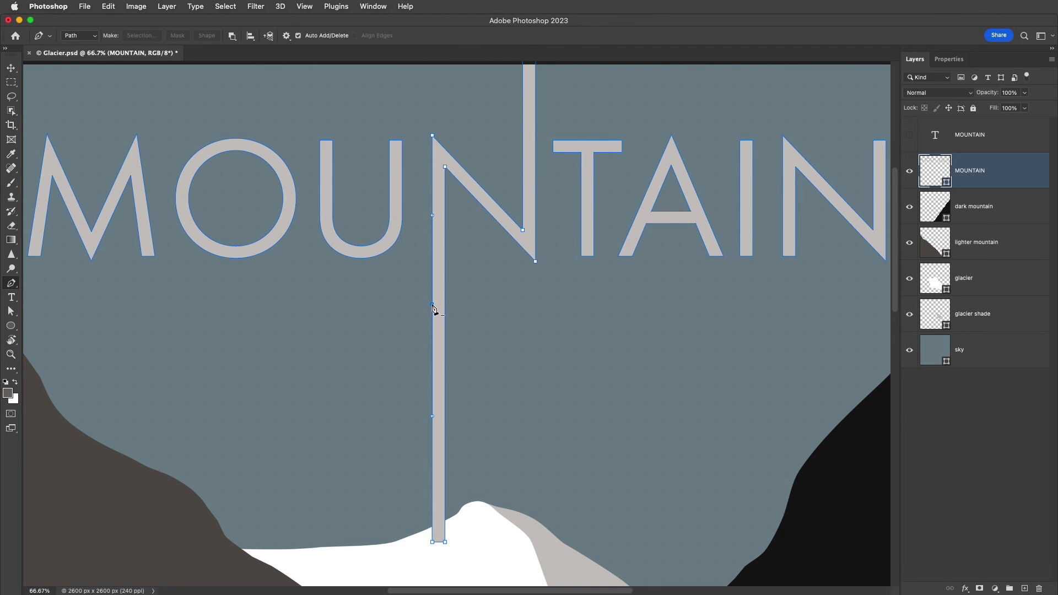
click(432, 307)
click(433, 308)
scroll(412, 310, down, 3)
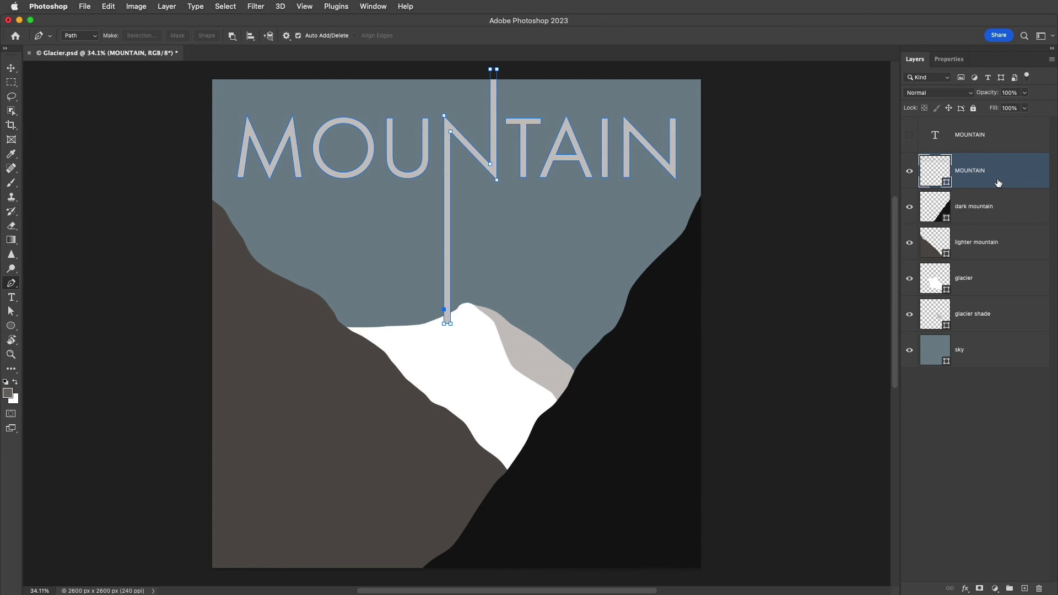
Move the MOUNTAIN layer down to just above sky, then pick the Move Tool (V)
drag(999, 182, 985, 334)
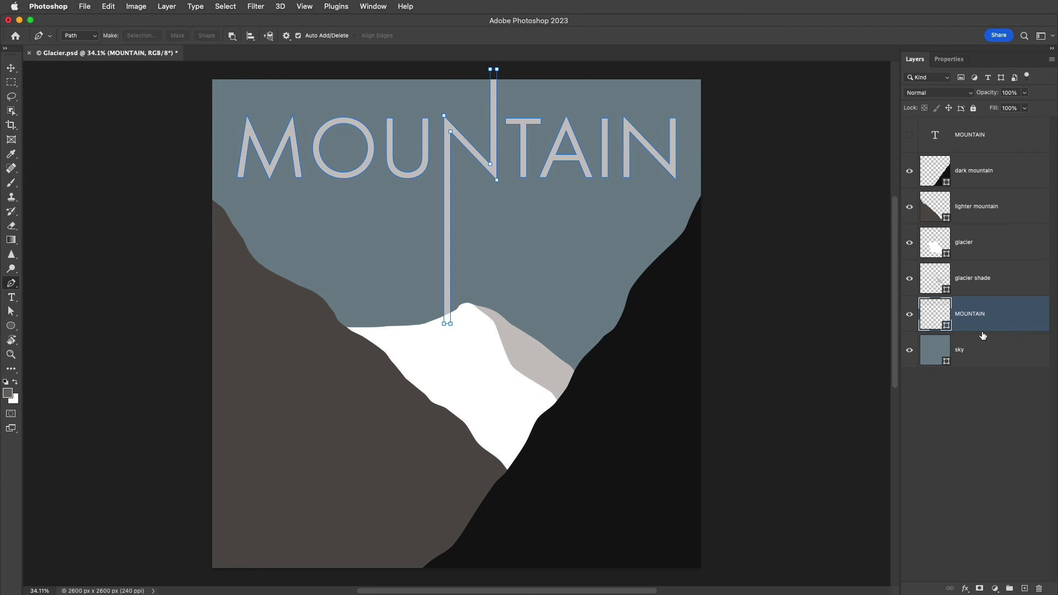
key(v)
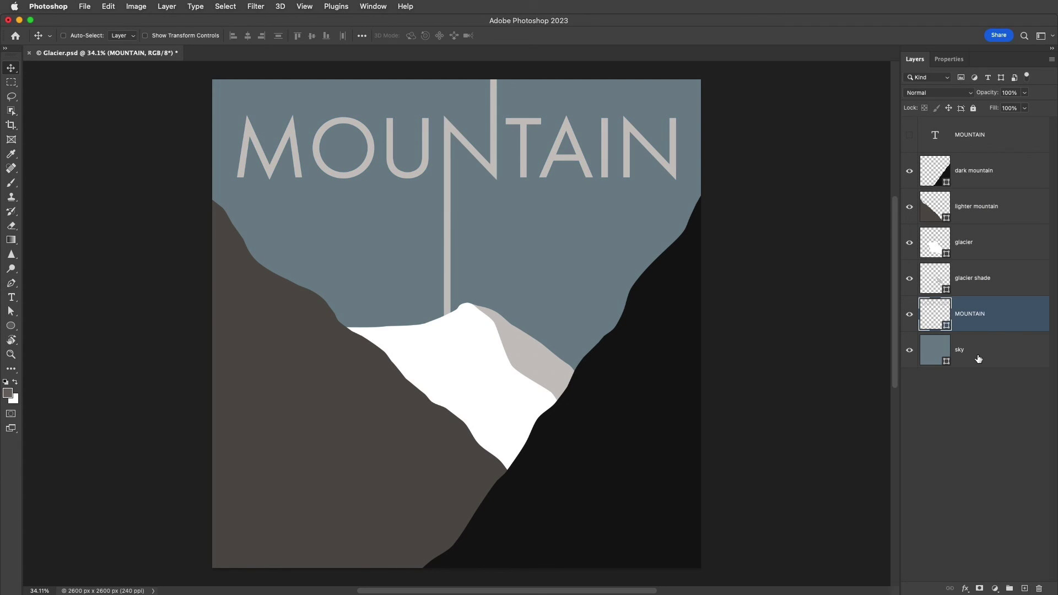